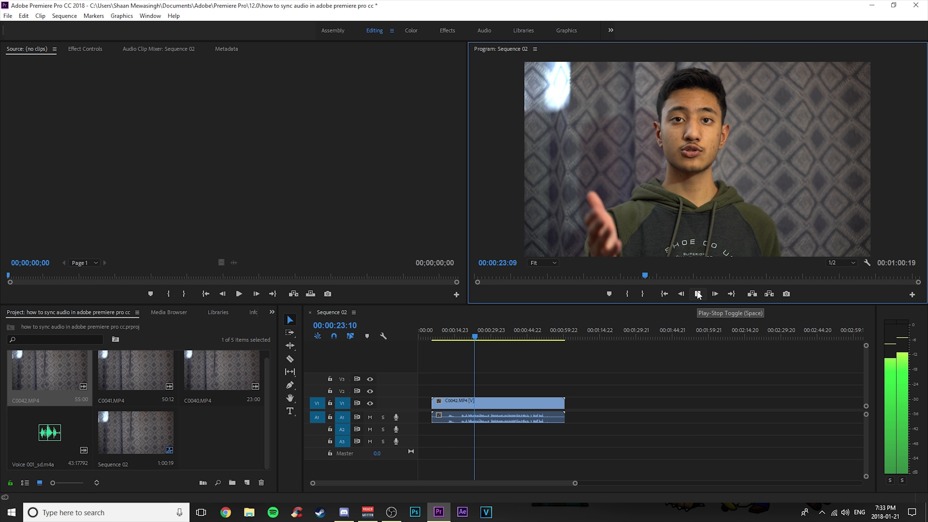
Add the Voice 001_sd.m4a recording to the sequence on audio track 2, after the video clip.
{"action": "left_click", "coordinate": [698, 293]}
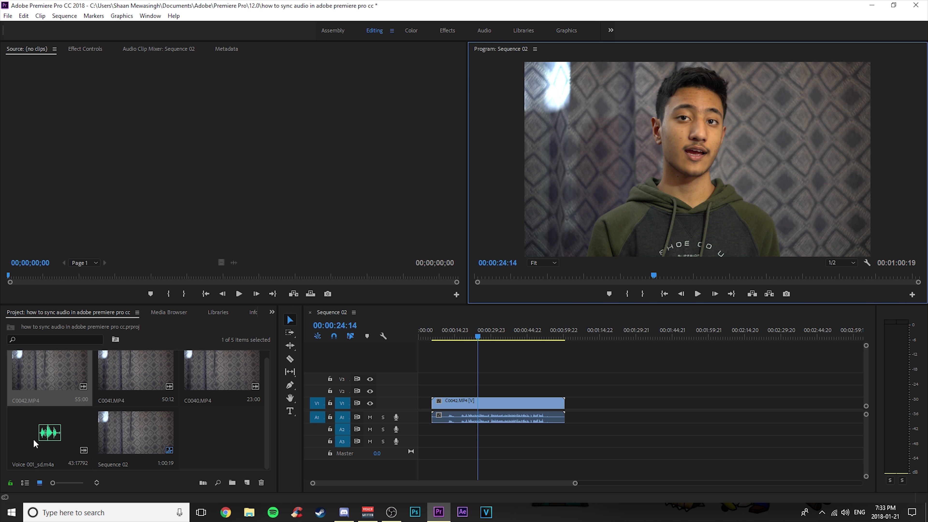
{"action": "left_click_drag", "start_coordinate": [40, 433], "coordinate": [589, 431]}
{"action": "left_click", "coordinate": [595, 333]}
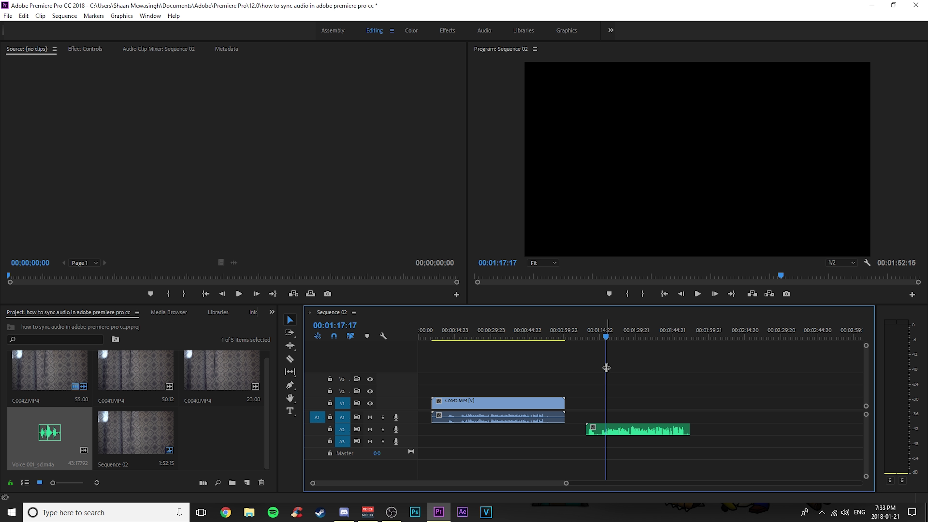
Move the voice clip under the video clip to line it up with the camera audio by ear.
{"action": "left_click", "coordinate": [698, 294]}
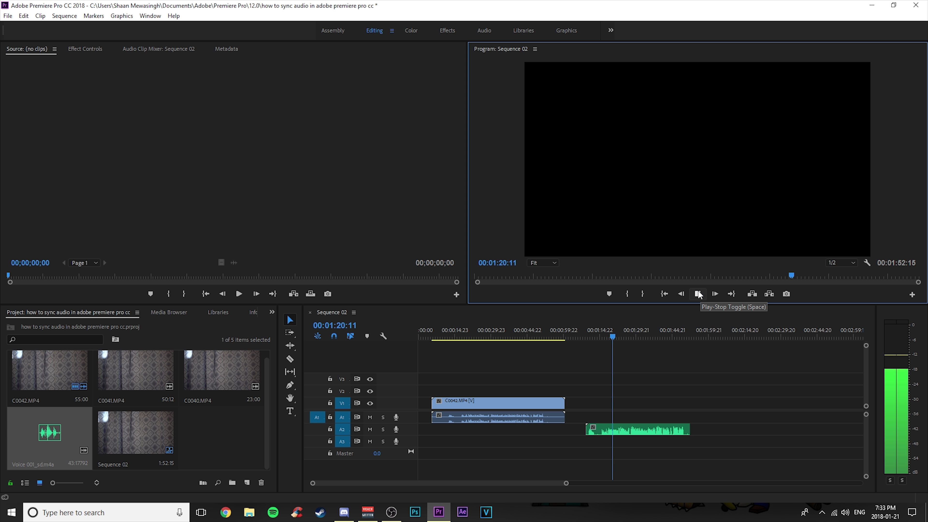
{"action": "left_click", "coordinate": [698, 295]}
{"action": "left_click_drag", "start_coordinate": [564, 484], "coordinate": [531, 483]}
{"action": "left_click_drag", "start_coordinate": [654, 430], "coordinate": [487, 430]}
{"action": "left_click", "coordinate": [486, 345]}
{"action": "left_click_drag", "start_coordinate": [531, 483], "coordinate": [480, 489]}
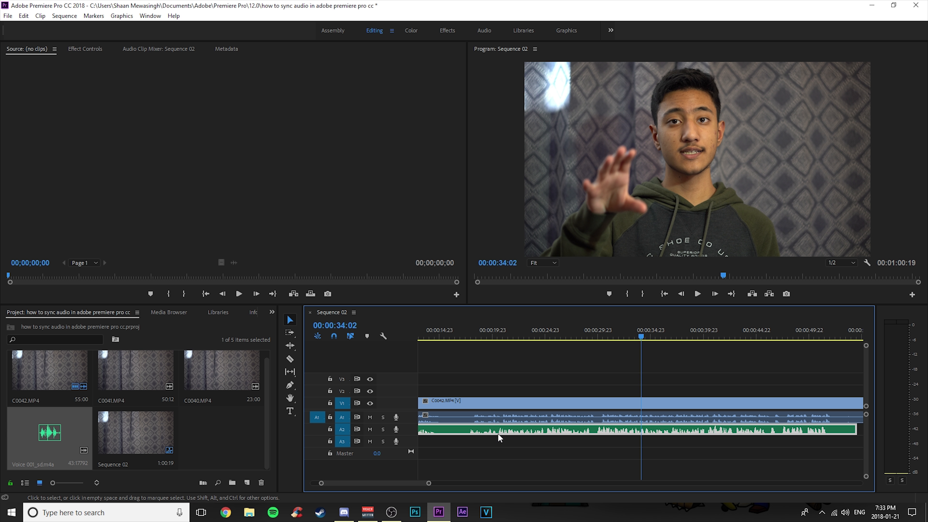
{"action": "left_click_drag", "start_coordinate": [522, 431], "coordinate": [532, 432]}
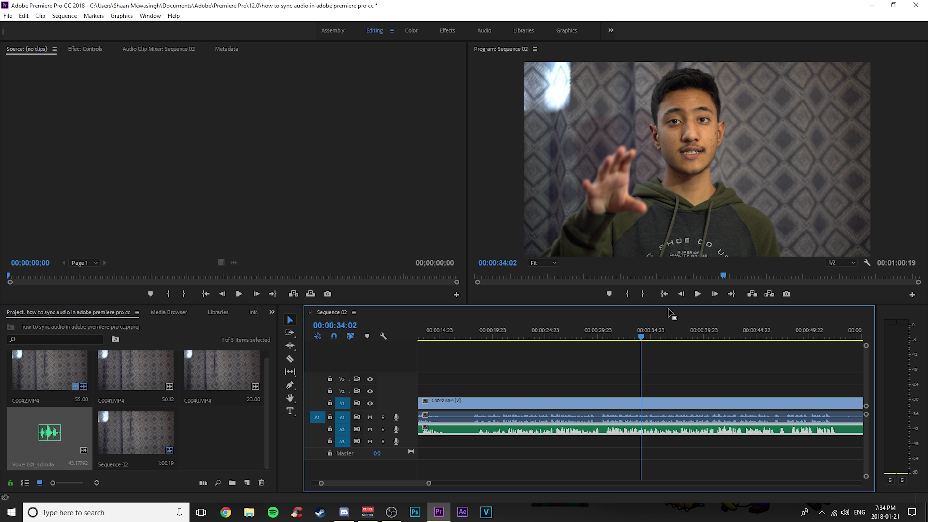
Delete the C0042.MP4 video clip and the voice clip from the sequence.
{"action": "left_click", "coordinate": [697, 294]}
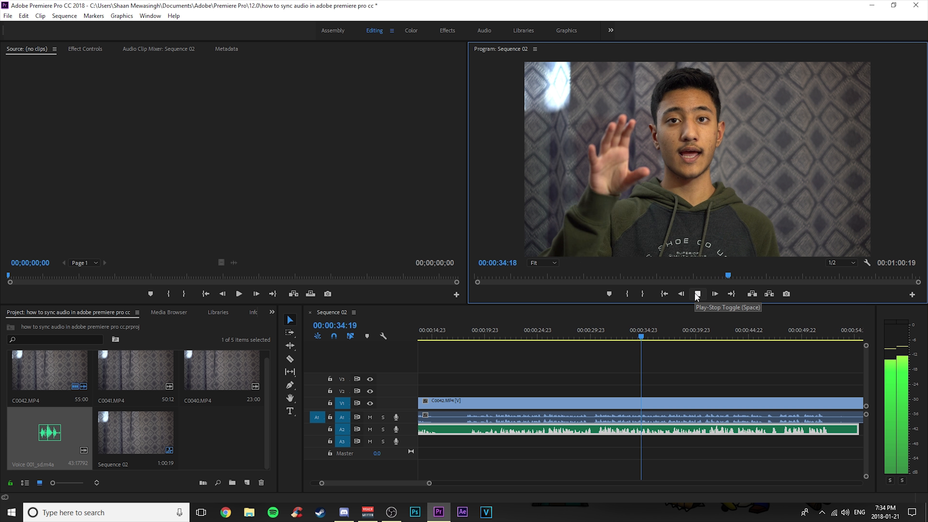
{"action": "left_click_drag", "start_coordinate": [429, 484], "coordinate": [479, 484]}
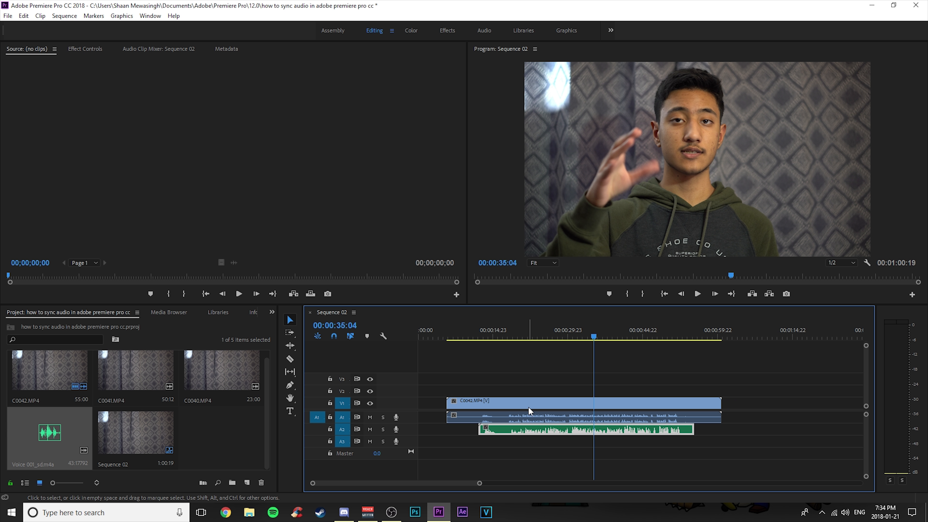
{"action": "left_click", "coordinate": [520, 403]}
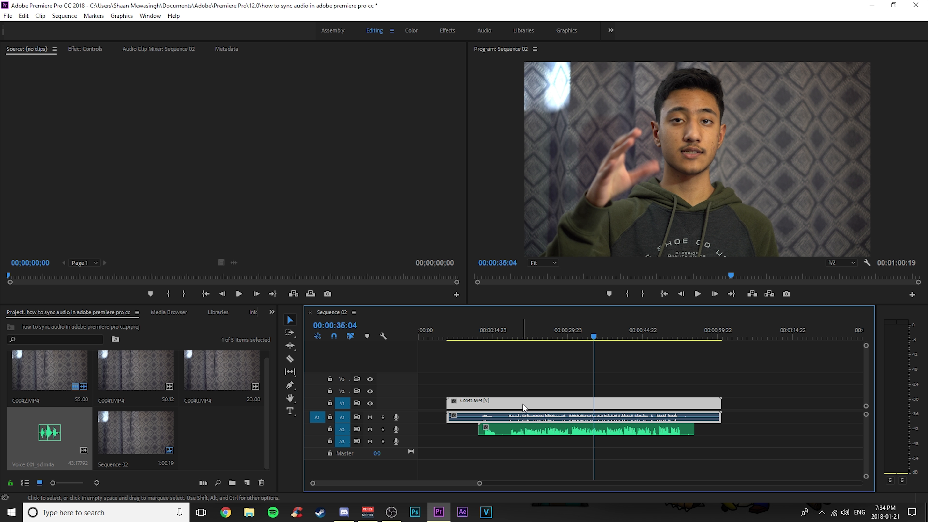
{"action": "key", "text": "Delete"}
{"action": "left_click", "coordinate": [528, 431]}
{"action": "key", "text": "Delete"}
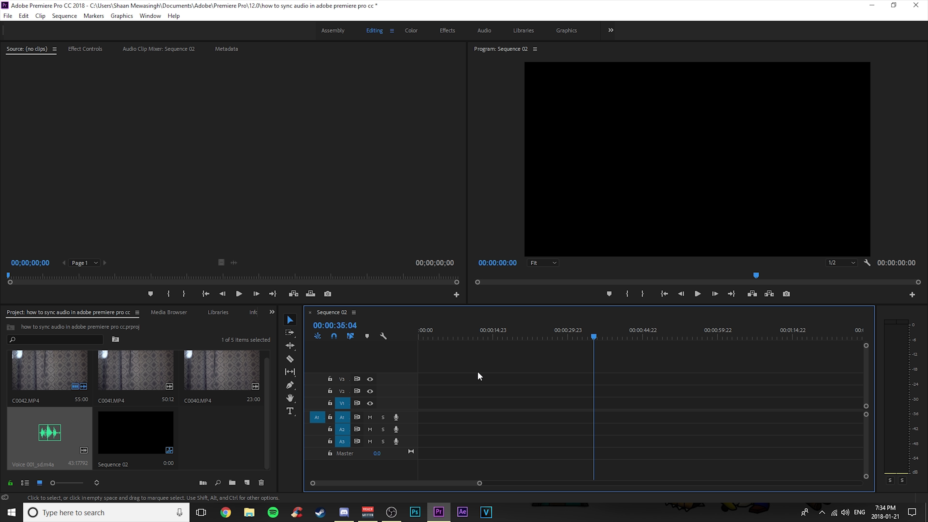
Merge C0042.MP4 with Voice 001_sd.m4a, synchronizing by Audio on track channel 1.
{"action": "left_click_drag", "start_coordinate": [480, 483], "coordinate": [535, 483]}
{"action": "left_click_drag", "start_coordinate": [542, 337], "coordinate": [306, 340]}
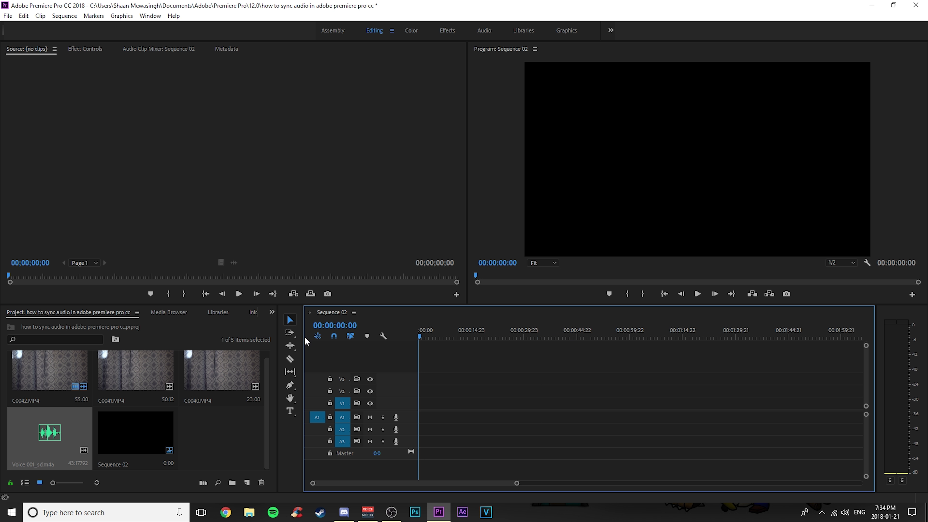
{"action": "left_click", "coordinate": [48, 366]}
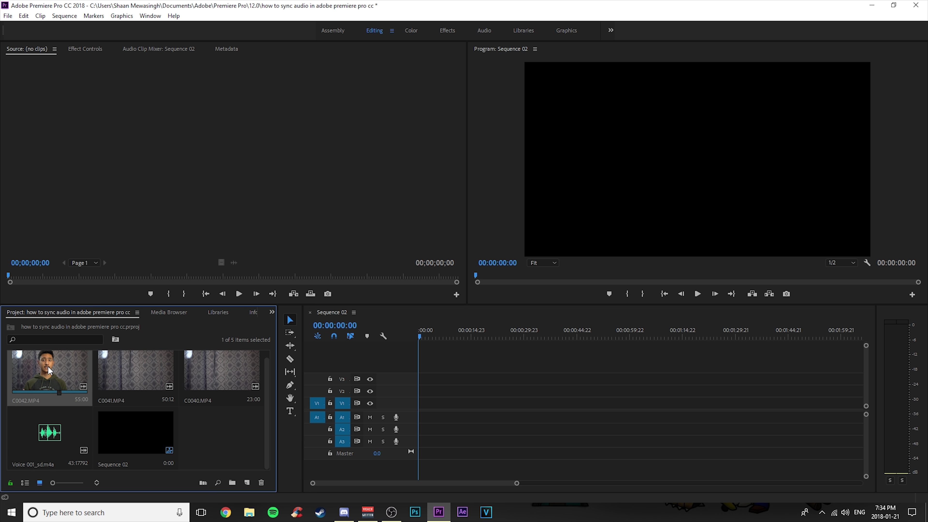
{"action": "scroll", "coordinate": [185, 435], "scroll_direction": "up", "scroll_amount": 1}
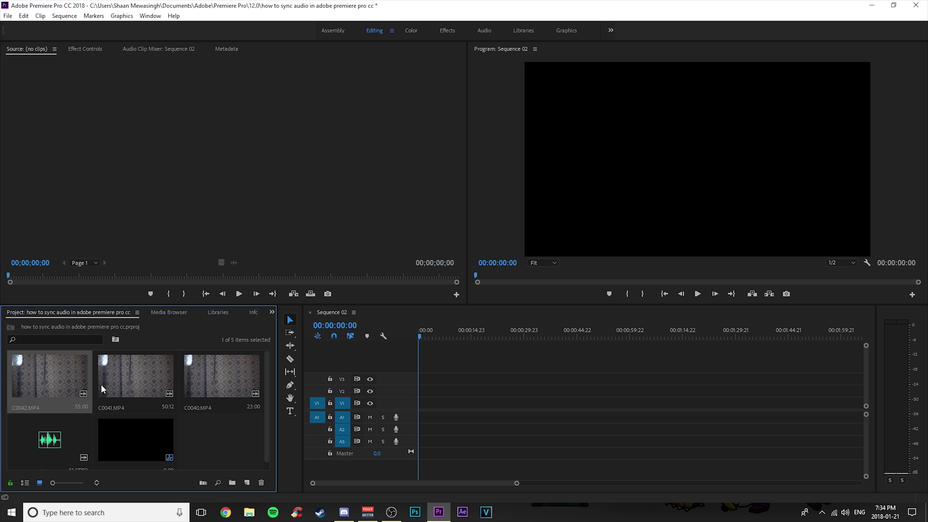
{"action": "scroll", "coordinate": [59, 428], "scroll_direction": "down", "scroll_amount": 1}
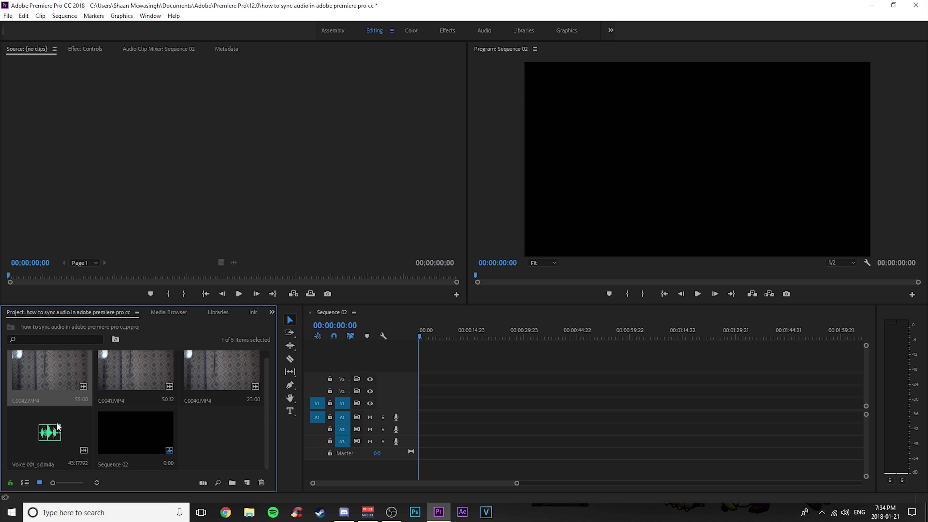
{"action": "left_click", "coordinate": [42, 425], "text": "ctrl"}
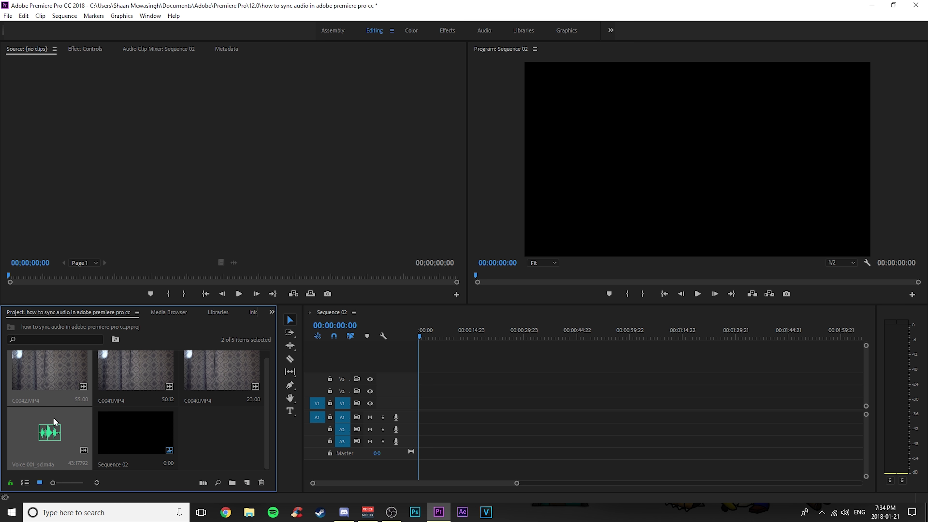
{"action": "right_click", "coordinate": [59, 372]}
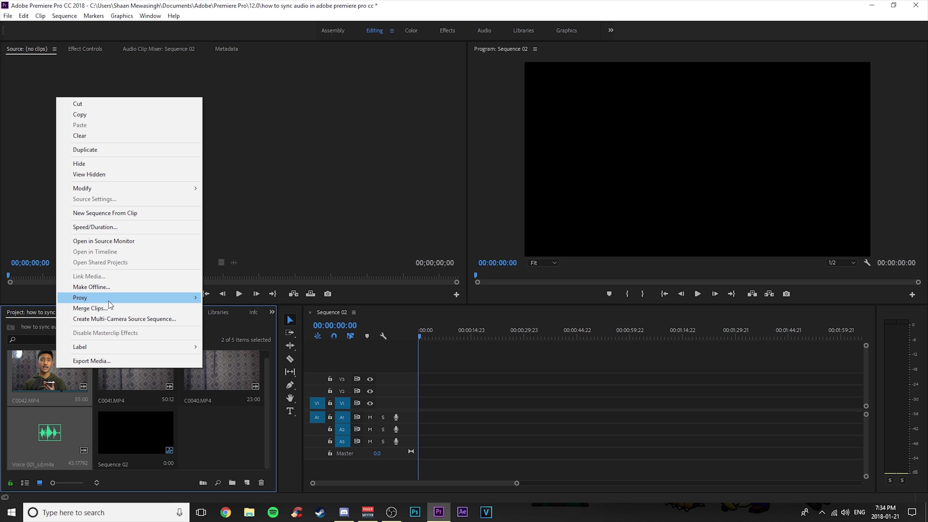
{"action": "left_click", "coordinate": [108, 308]}
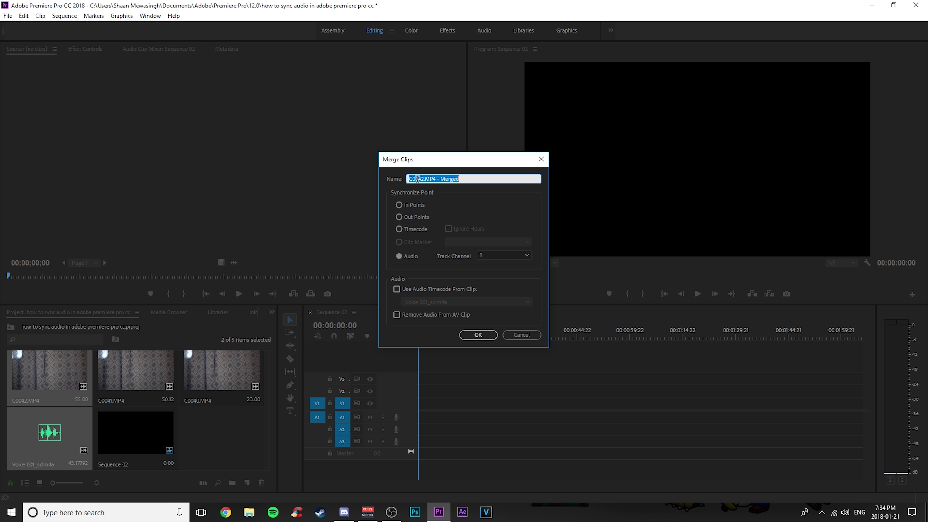
{"action": "left_click", "coordinate": [398, 256]}
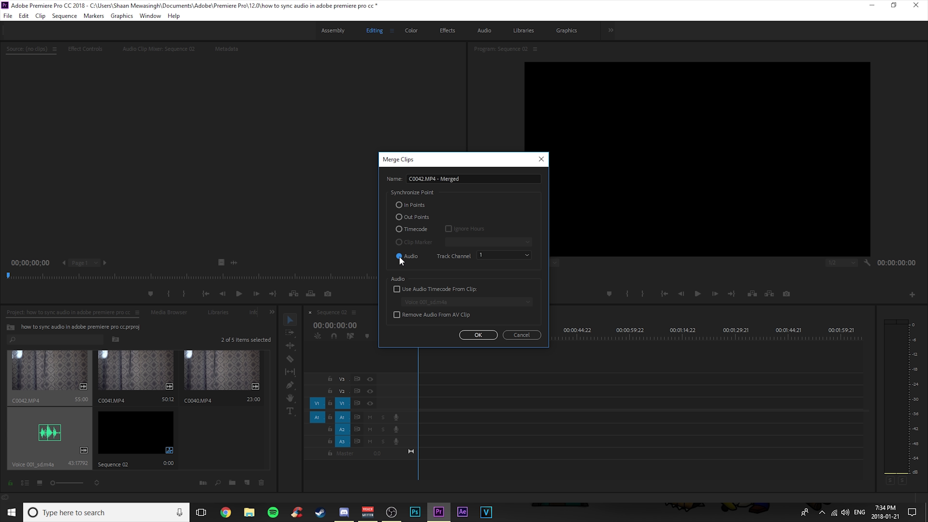
{"action": "left_click", "coordinate": [520, 256]}
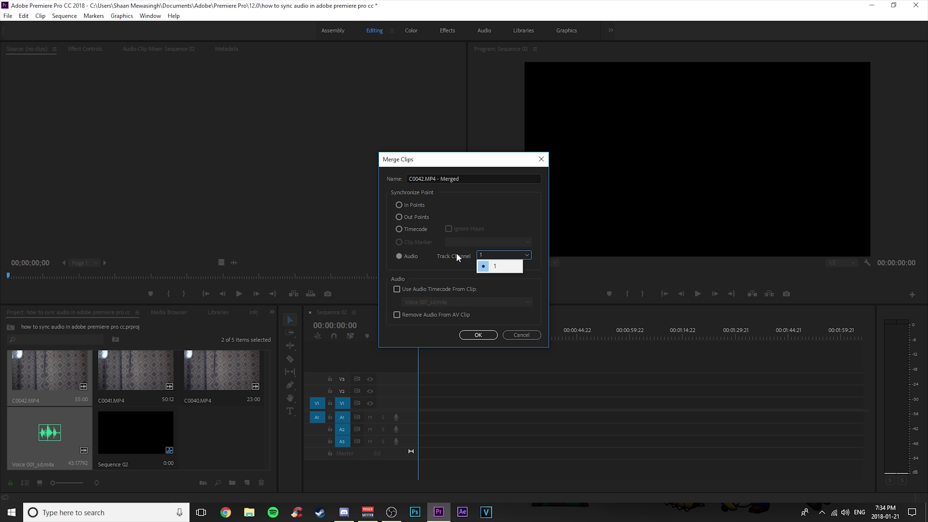
{"action": "left_click", "coordinate": [447, 257]}
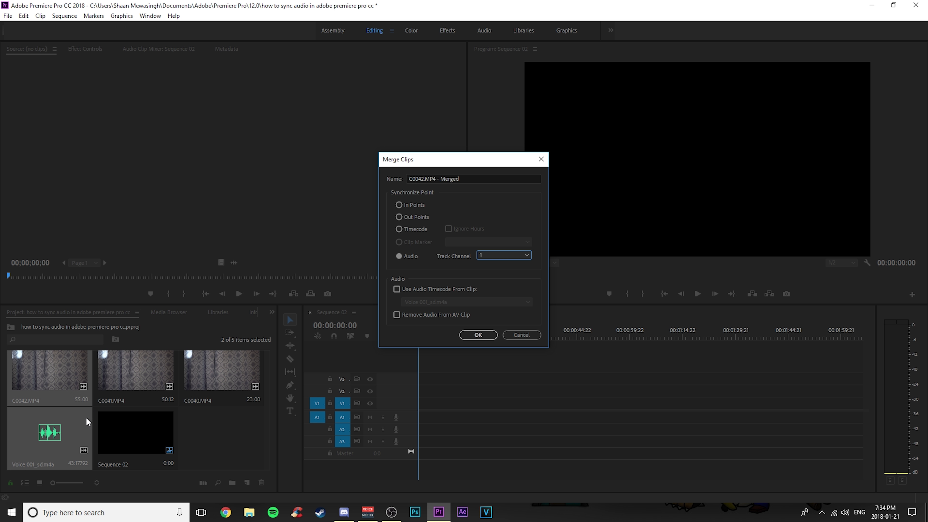
{"action": "left_click", "coordinate": [489, 256]}
{"action": "left_click", "coordinate": [486, 264]}
{"action": "left_click", "coordinate": [478, 336]}
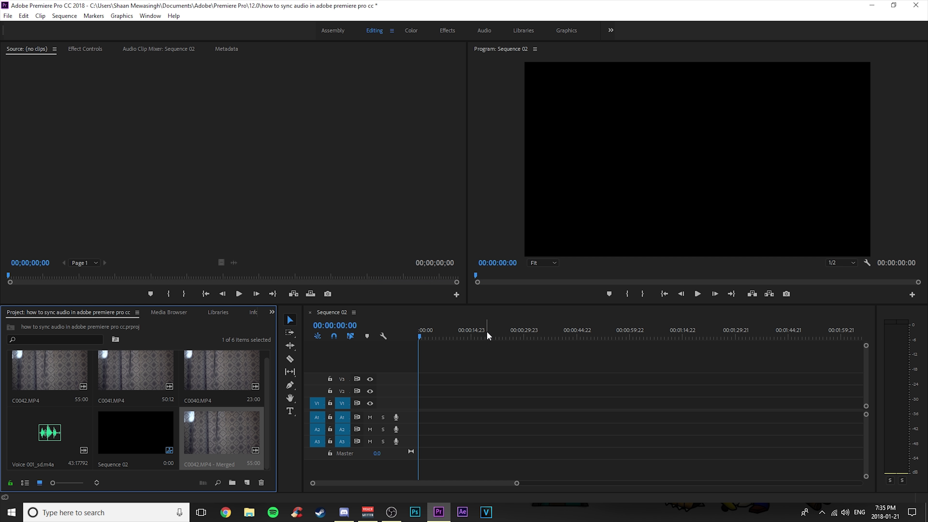
Add the C0042.MP4 - Merged clip to the start of the sequence.
{"action": "left_click_drag", "start_coordinate": [222, 434], "coordinate": [468, 410]}
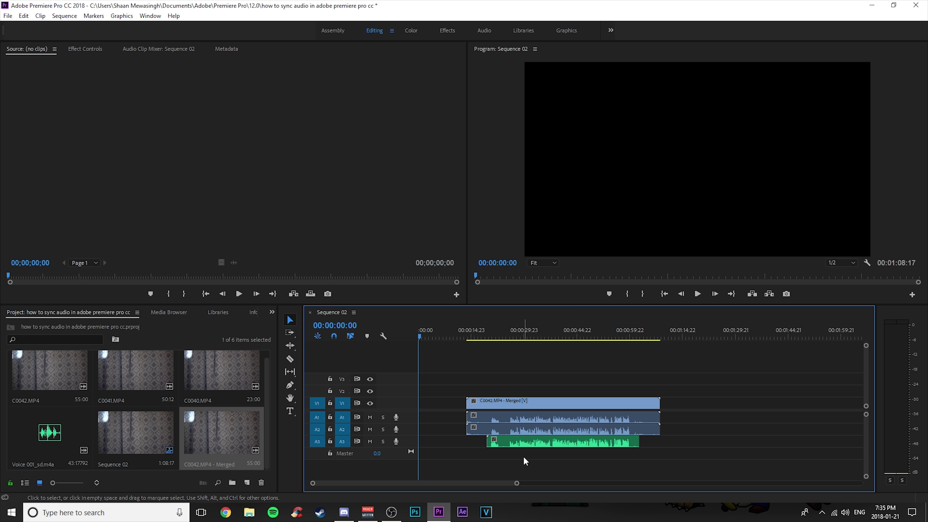
{"action": "left_click", "coordinate": [502, 336]}
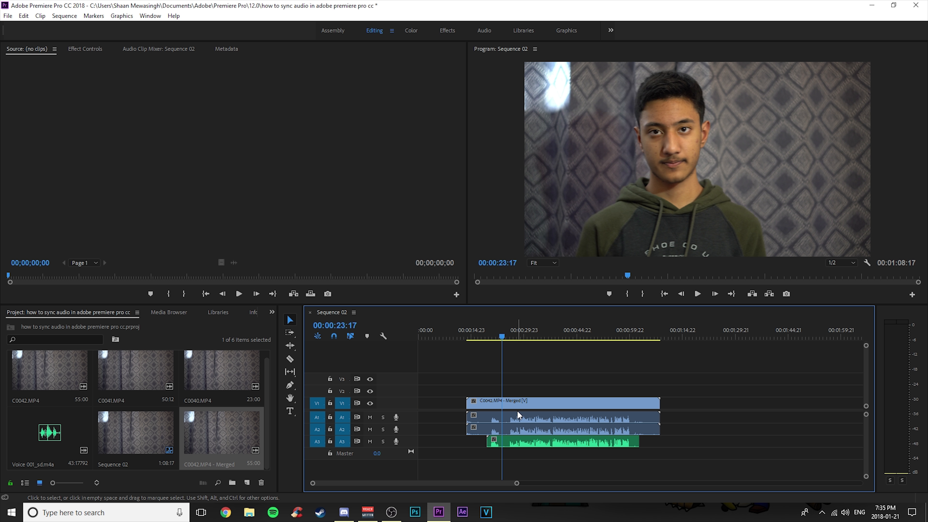
{"action": "left_click_drag", "start_coordinate": [519, 488], "coordinate": [408, 485]}
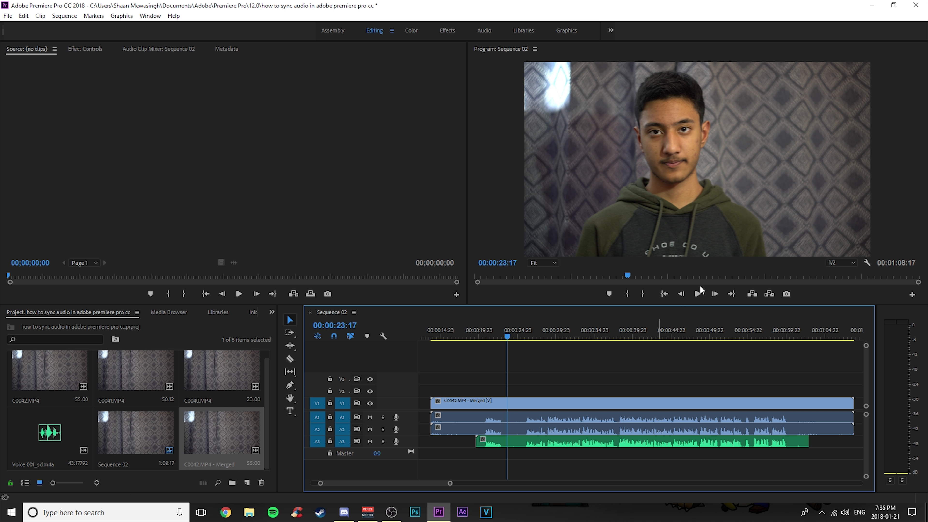
Play the merged clip to check that the voice recording is in sync.
{"action": "key", "text": "space"}
{"action": "left_click", "coordinate": [696, 296]}
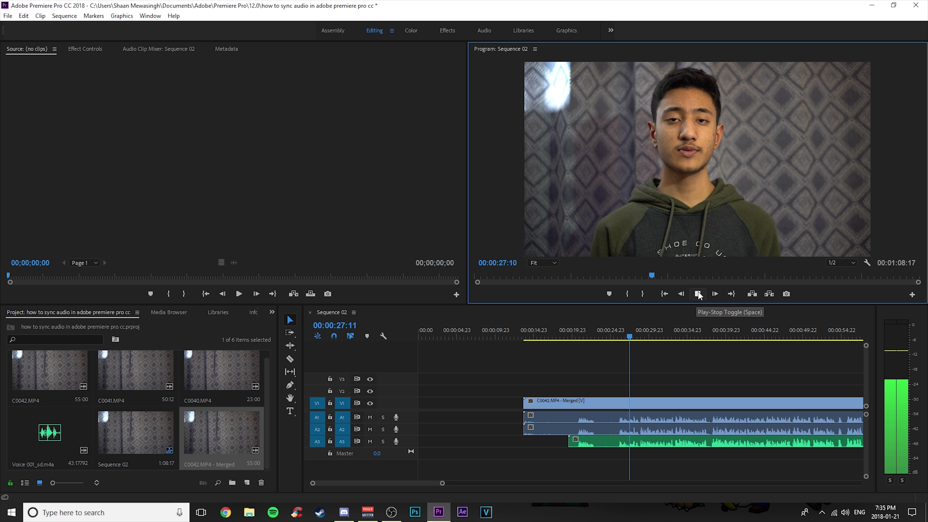
{"action": "left_click", "coordinate": [698, 294]}
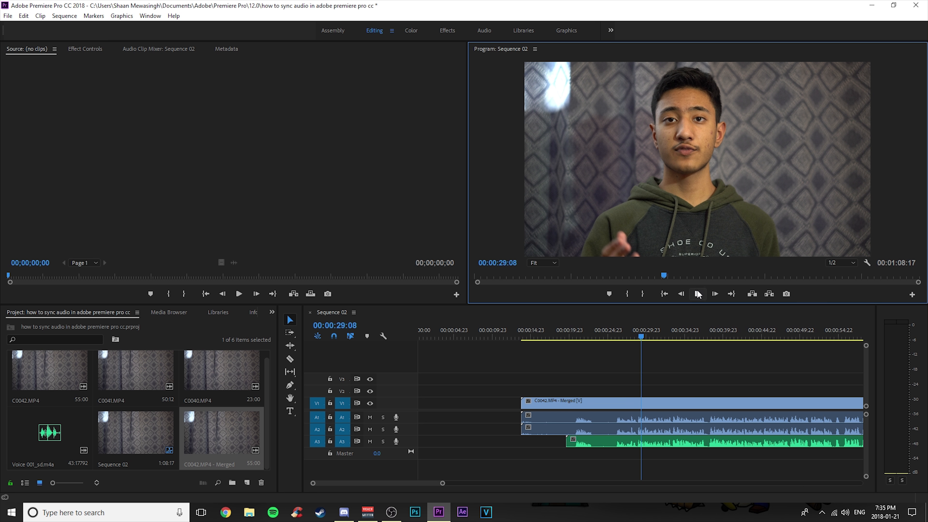
Unlink the merged clip's video and audio in the timeline.
{"action": "left_click", "coordinate": [614, 415]}
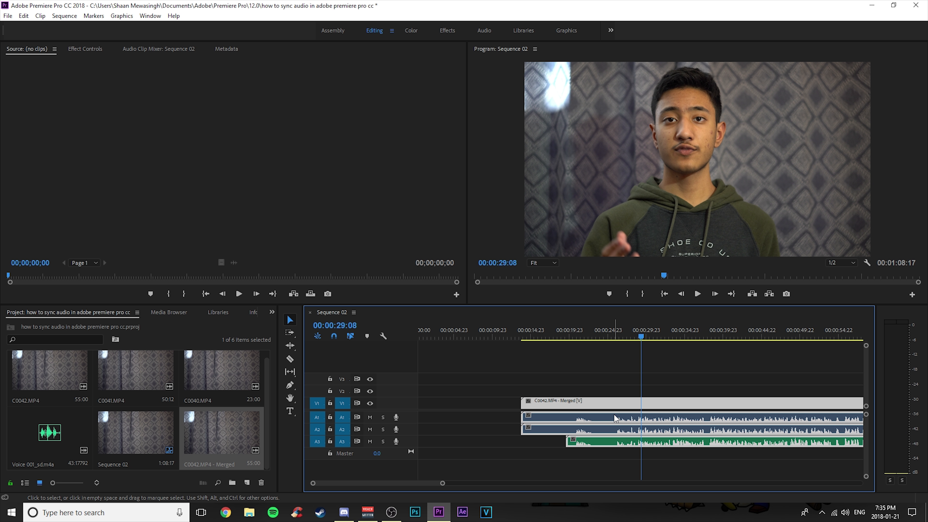
{"action": "right_click", "coordinate": [614, 414]}
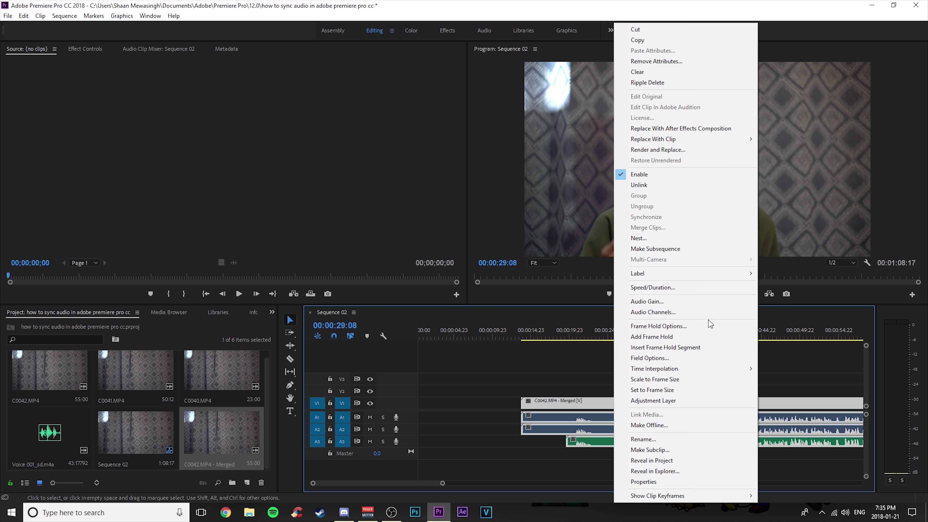
{"action": "left_click", "coordinate": [658, 185]}
{"action": "left_click", "coordinate": [669, 418]}
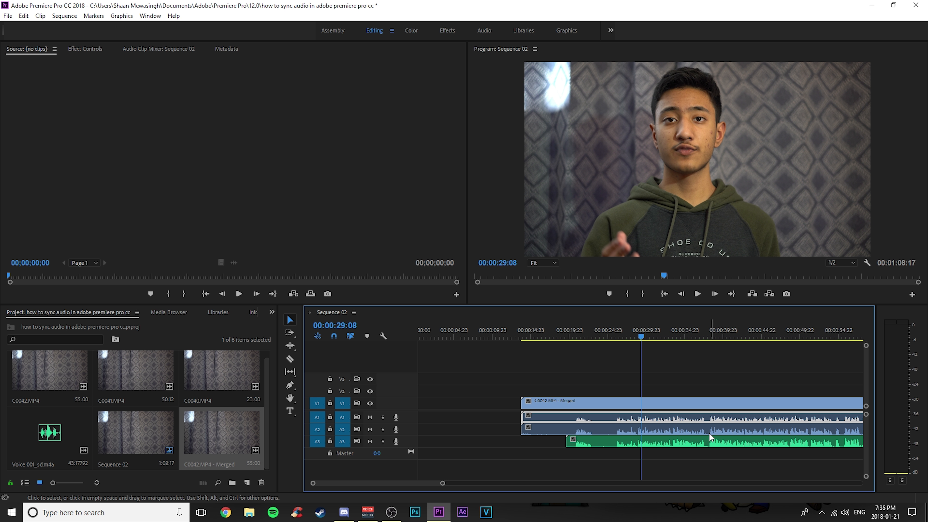
{"action": "key", "text": "Delete"}
{"action": "left_click", "coordinate": [692, 428]}
{"action": "key", "text": "Delete"}
Play the merged clip from around 40 seconds to check the sync.
{"action": "left_click_drag", "start_coordinate": [641, 370], "coordinate": [613, 371]}
{"action": "left_click", "coordinate": [695, 295]}
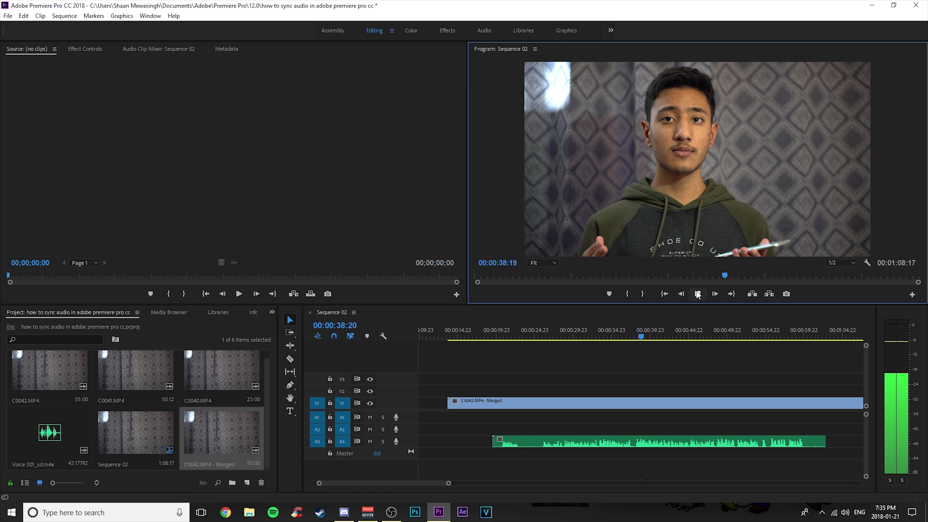
{"action": "left_click", "coordinate": [698, 294]}
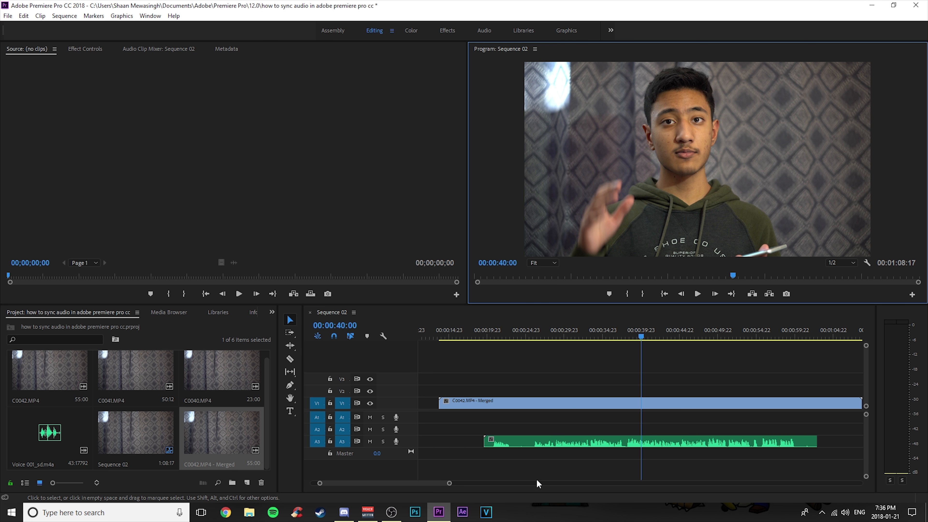
{"action": "left_click_drag", "start_coordinate": [449, 483], "coordinate": [409, 490]}
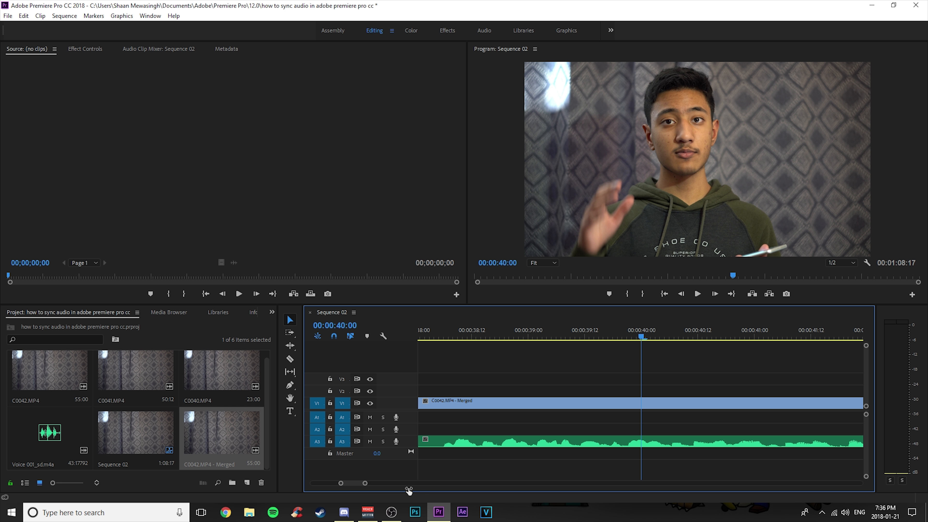
{"action": "left_click_drag", "start_coordinate": [366, 483], "coordinate": [408, 476]}
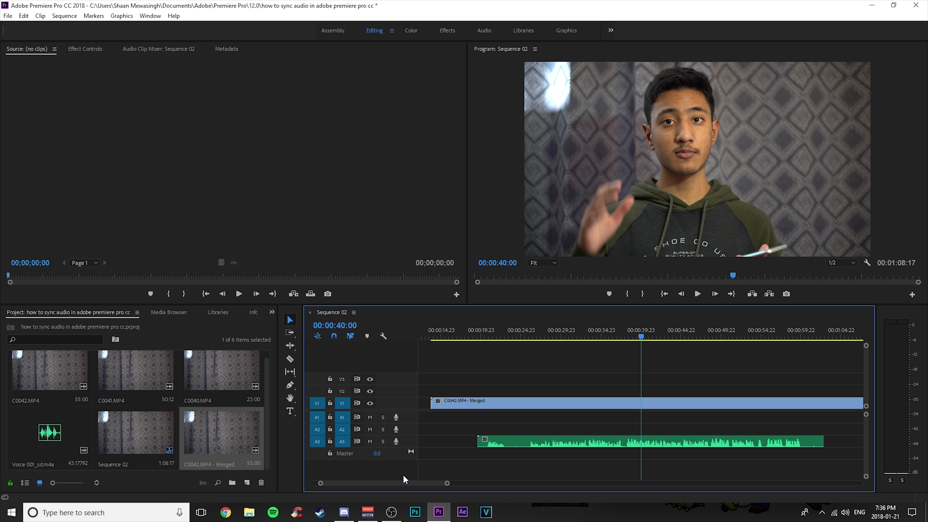
{"action": "left_click_drag", "start_coordinate": [447, 483], "coordinate": [461, 480]}
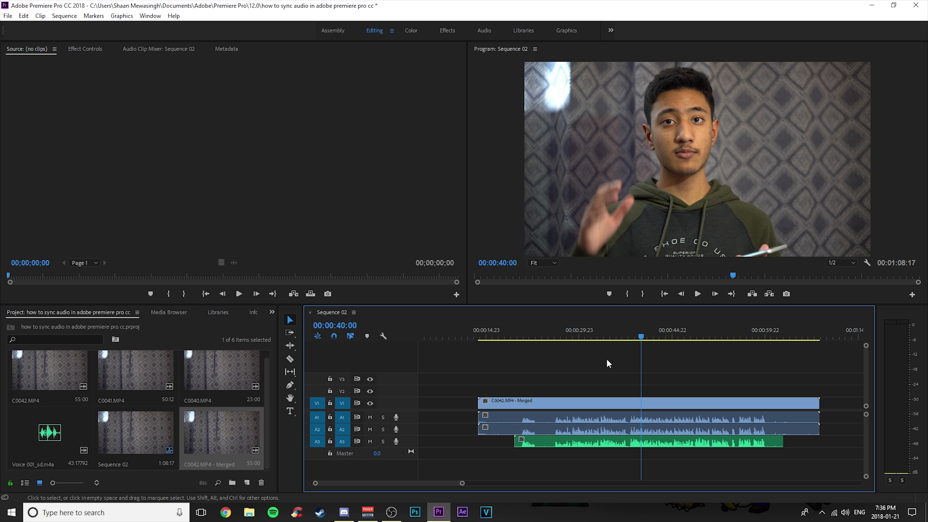
Delete both camera audio clips on tracks A1 and A2, keeping only the voice recording.
{"action": "left_click", "coordinate": [576, 370]}
{"action": "left_click_drag", "start_coordinate": [574, 371], "coordinate": [784, 371]}
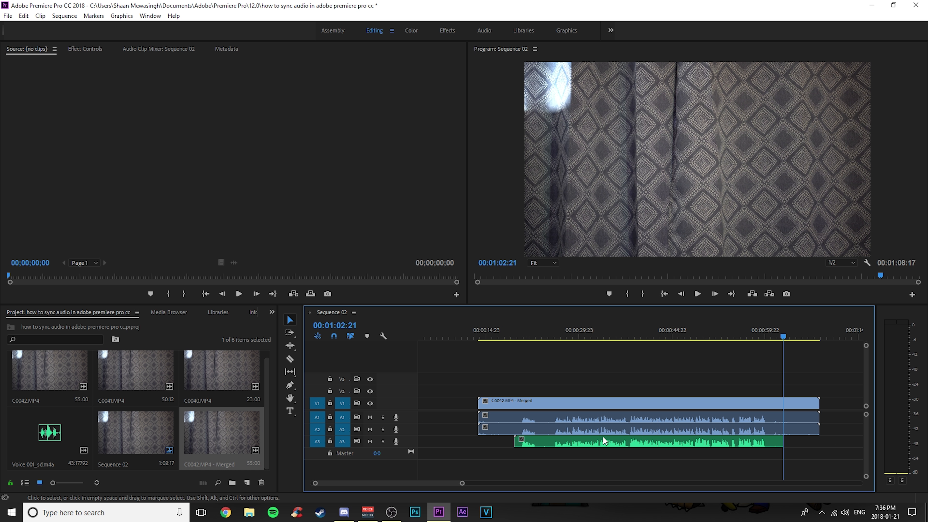
{"action": "left_click", "coordinate": [639, 422]}
{"action": "left_click", "coordinate": [641, 428], "text": "ctrl"}
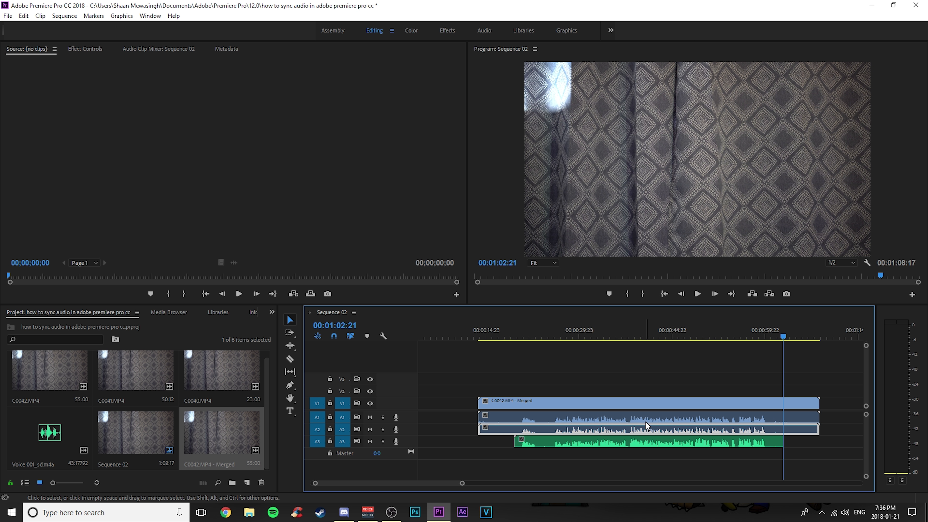
{"action": "key", "text": "Delete"}
{"action": "left_click", "coordinate": [645, 421]}
{"action": "key", "text": "Delete"}
Play the sequence from about 48 seconds to check the synced voice audio.
{"action": "left_click_drag", "start_coordinate": [784, 393], "coordinate": [695, 394]}
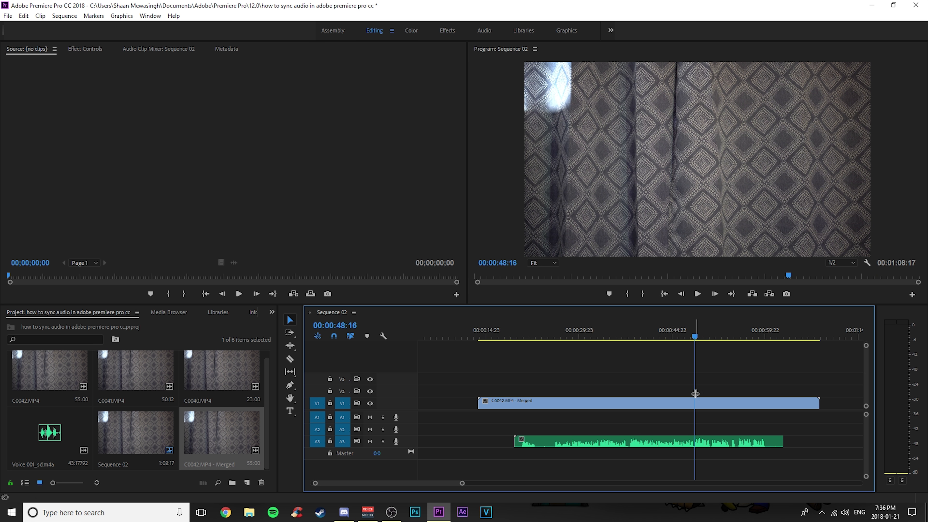
{"action": "left_click", "coordinate": [698, 294]}
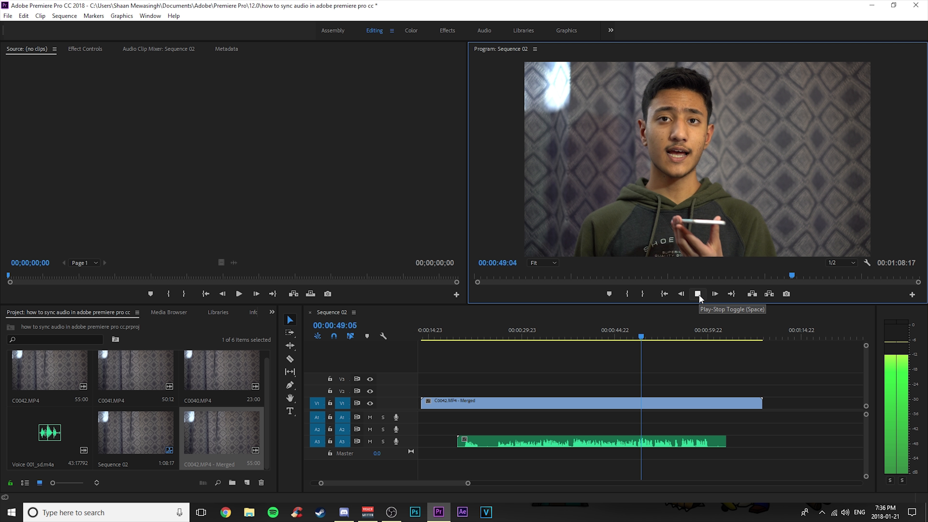
{"action": "left_click", "coordinate": [698, 294]}
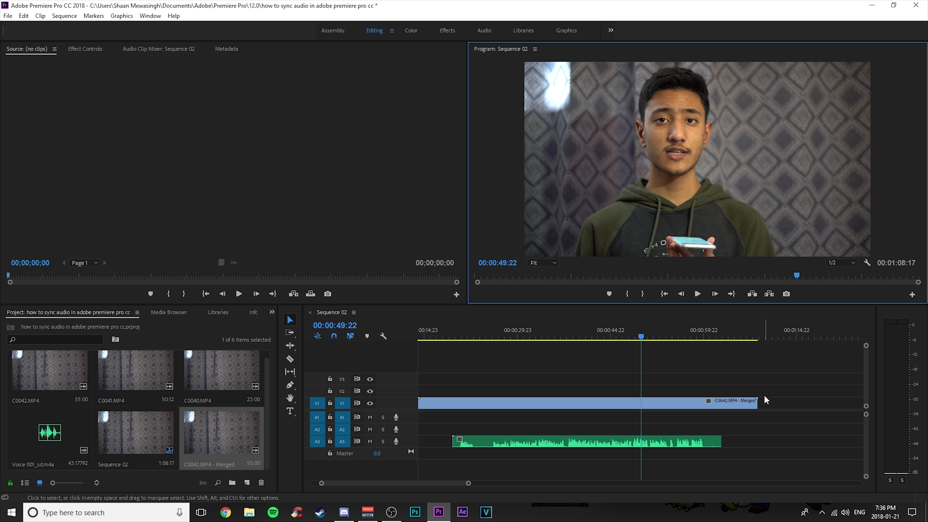